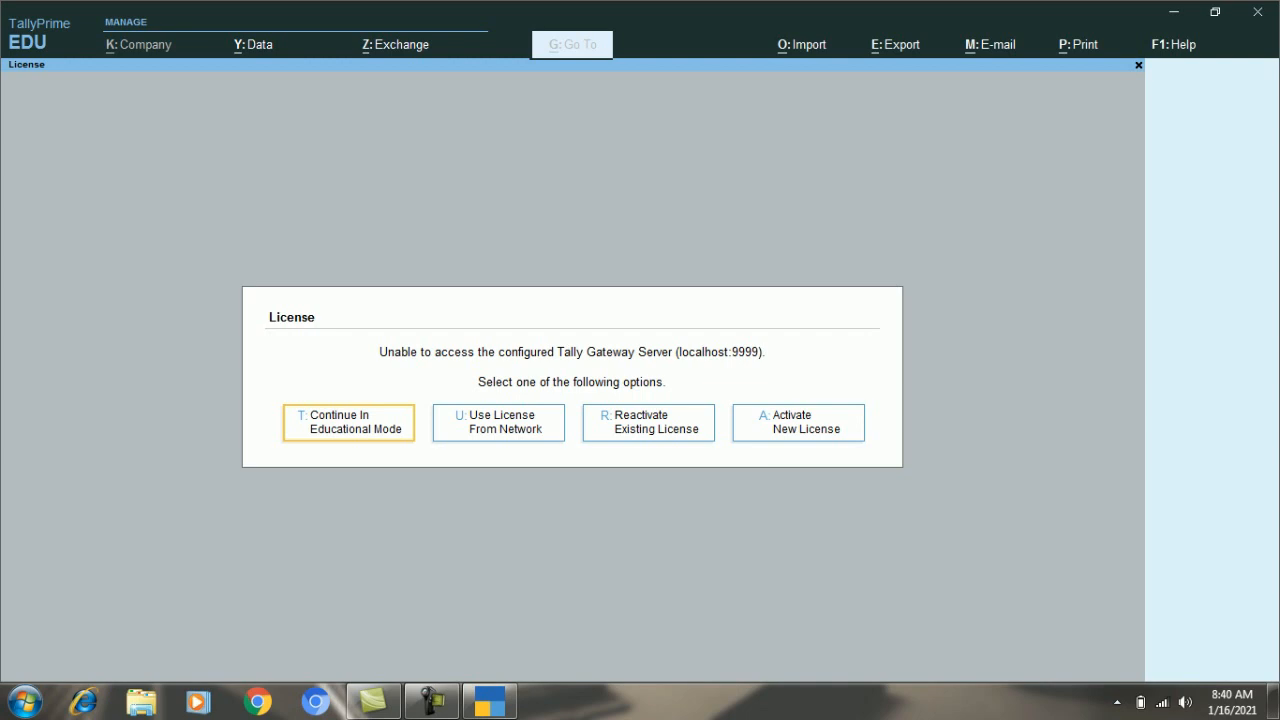
Step: Continue in Educational Mode and start creating a new company
key(Return)
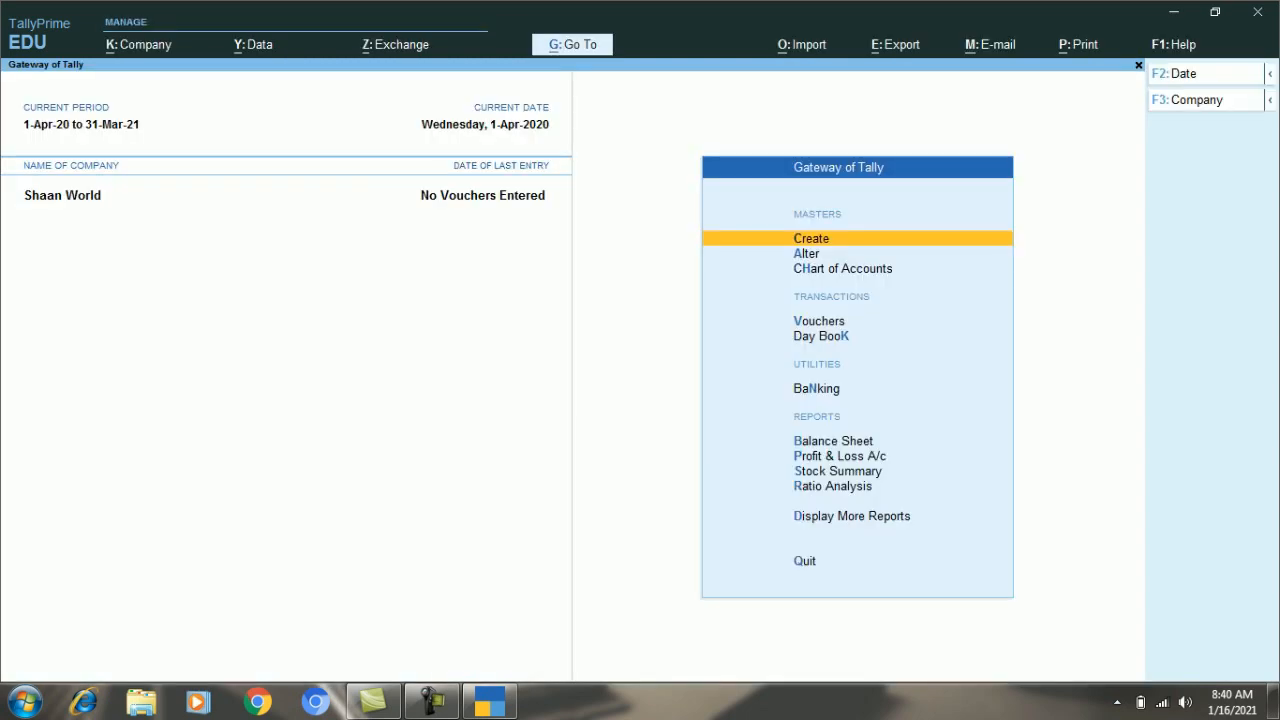
key(F3)
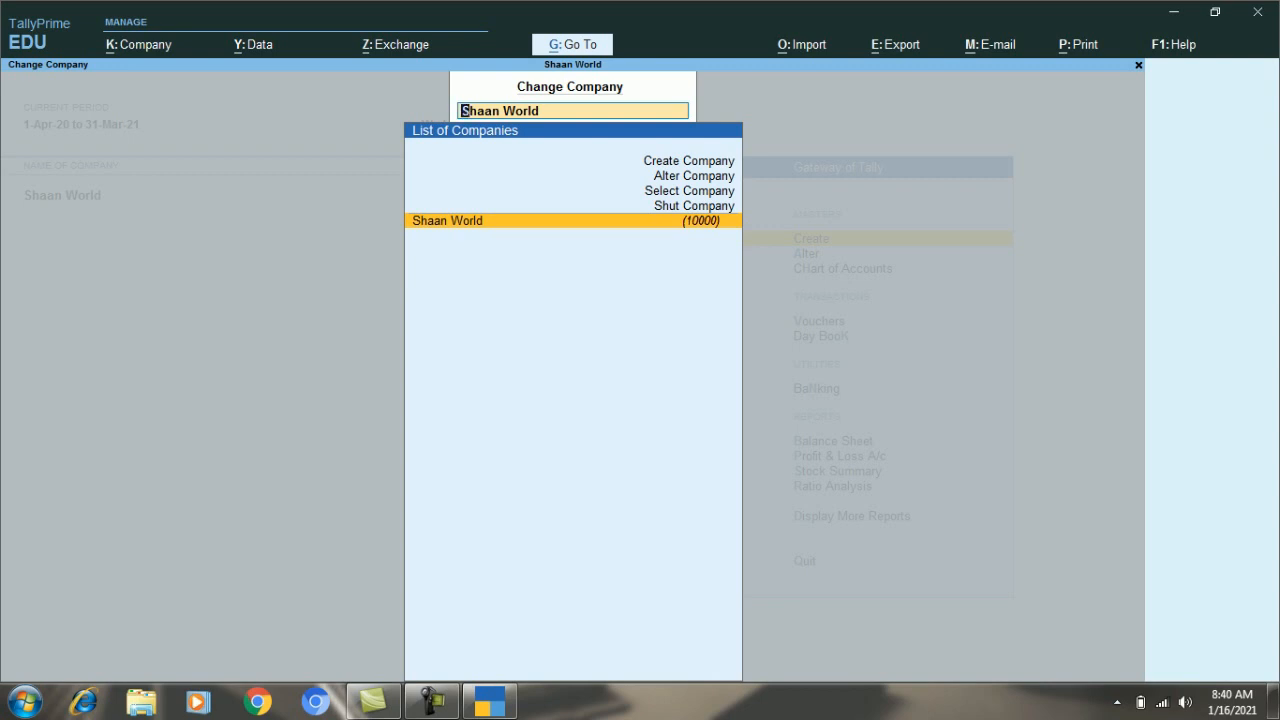
key(Up)
key(Up)
key(Up)
key(Up)
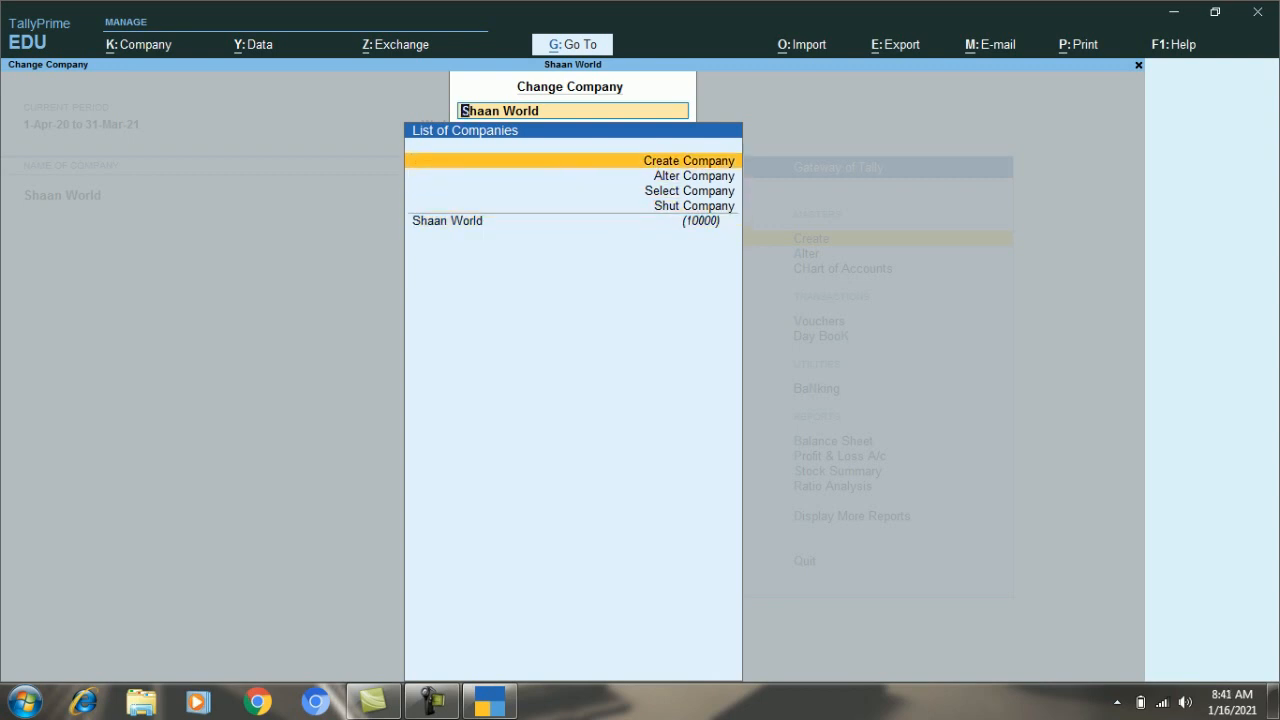
key(Return)
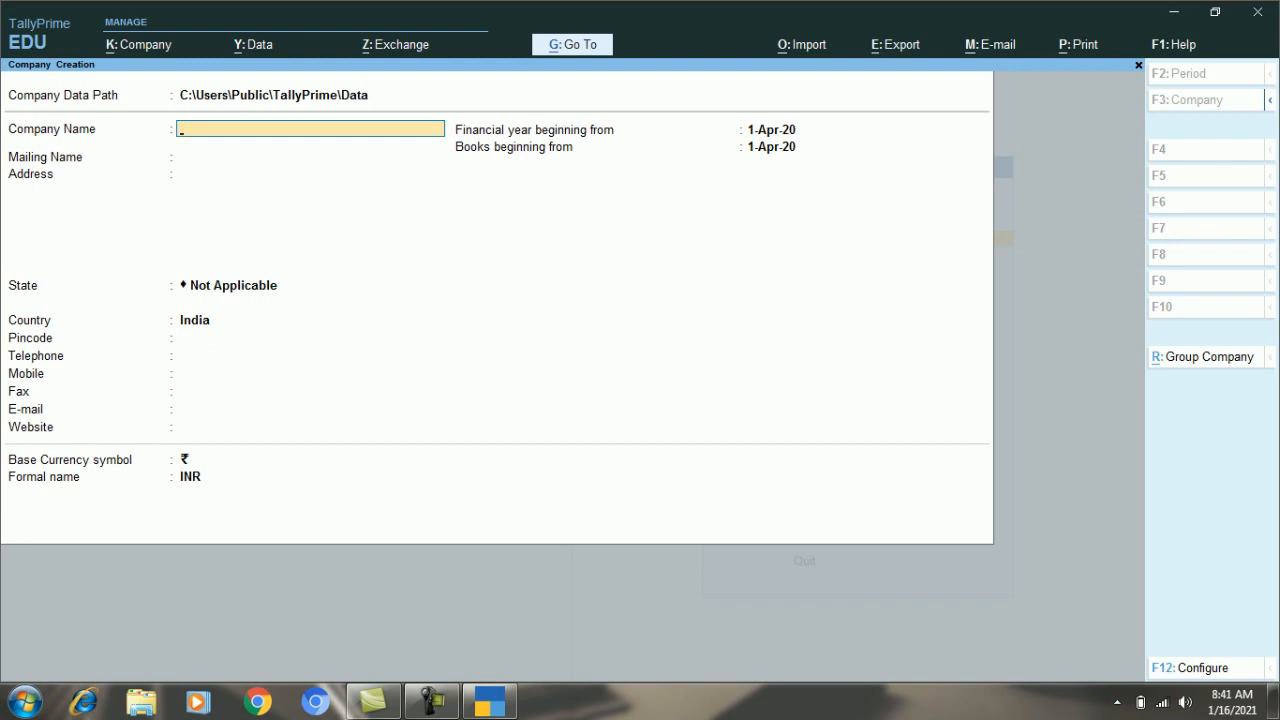
Step: Name the new company Shaan Pvty Ltd, keep the same mailing name, and enter the company's address
text(Shaan Pvty Ltd)
key(Return)
key(Return)
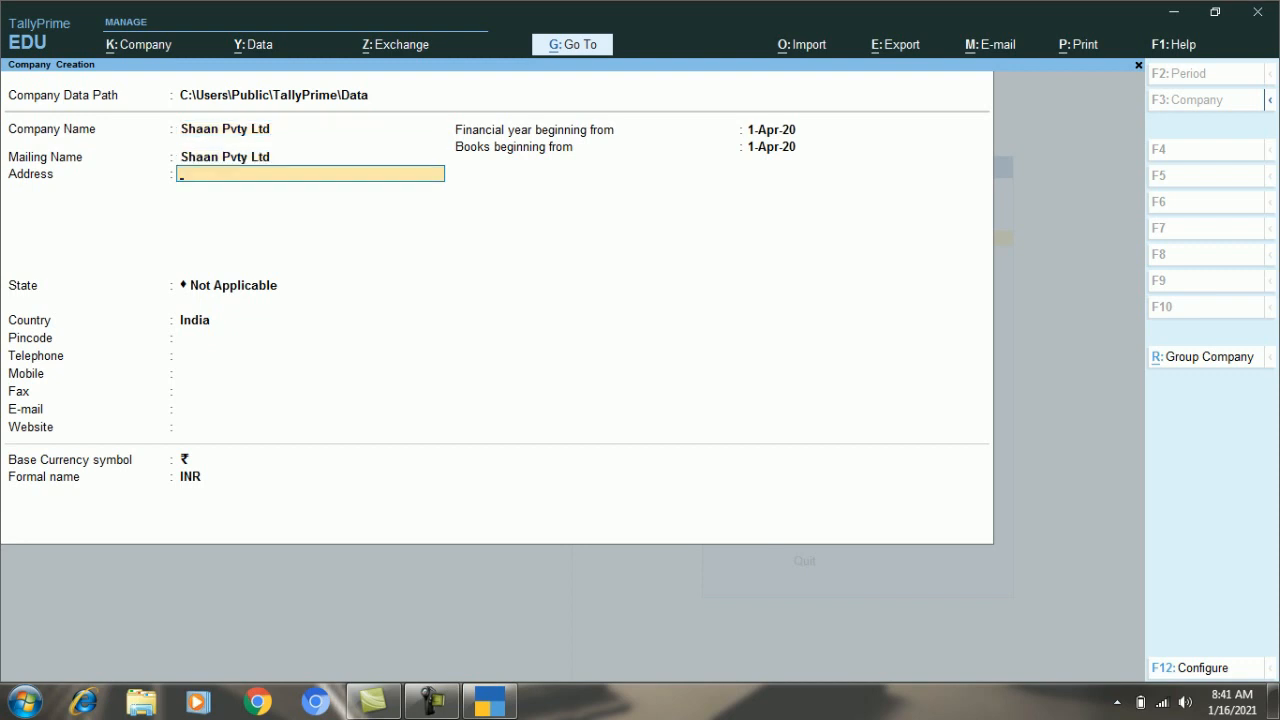
text(Gorakhpur)
key(Return)
key(Return)
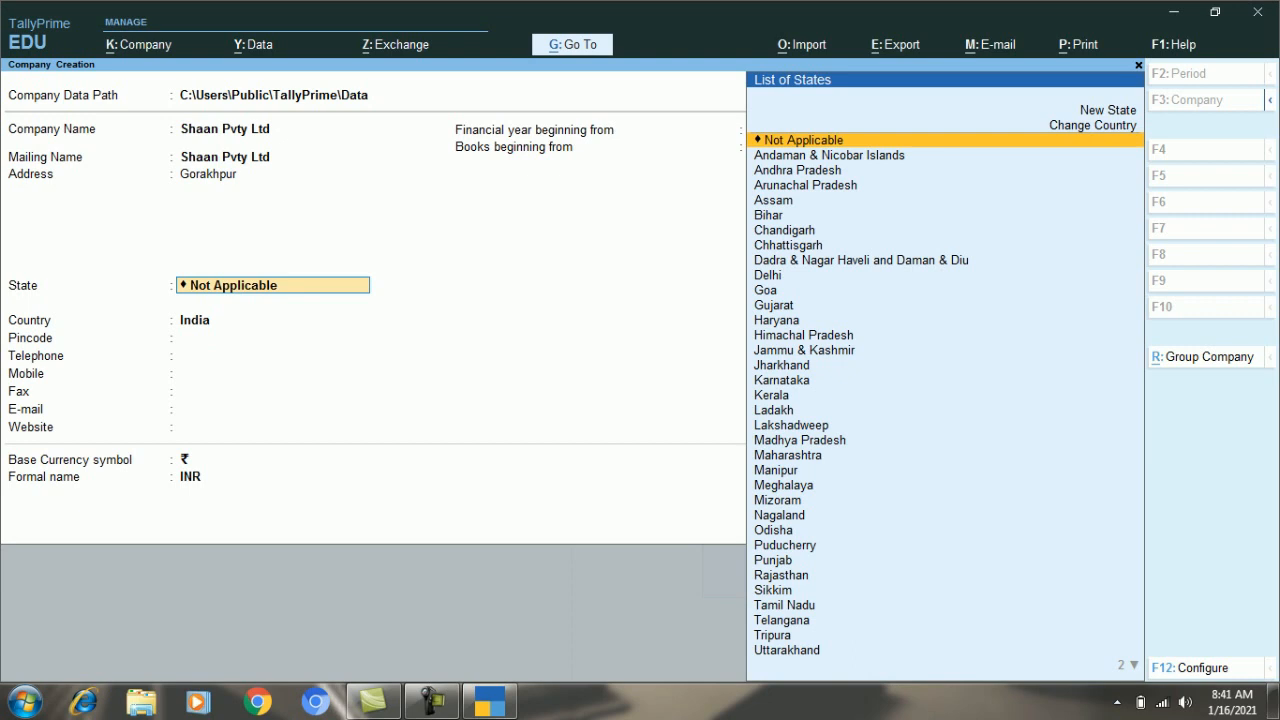
Step: Set the new company's state to Uttar Pradesh, keeping India as the country and leaving the pincode blank
text(U)
key(Down)
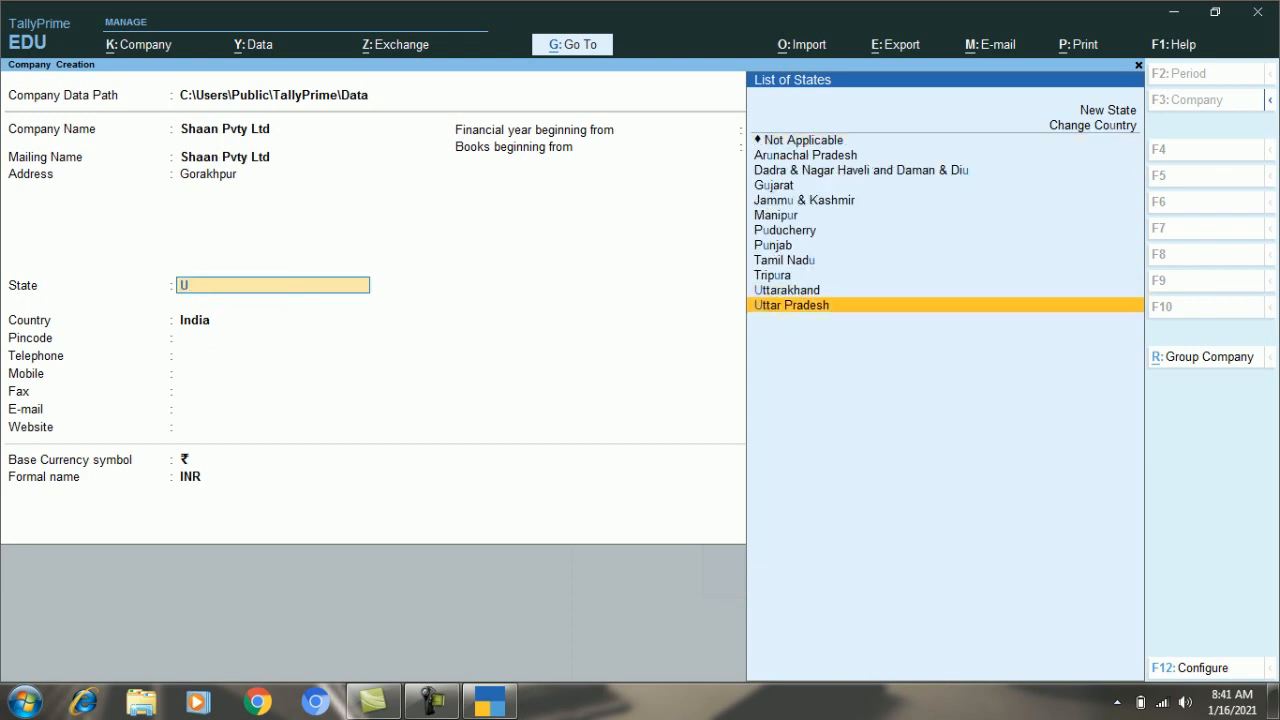
key(Return)
key(Return)
key(Return)
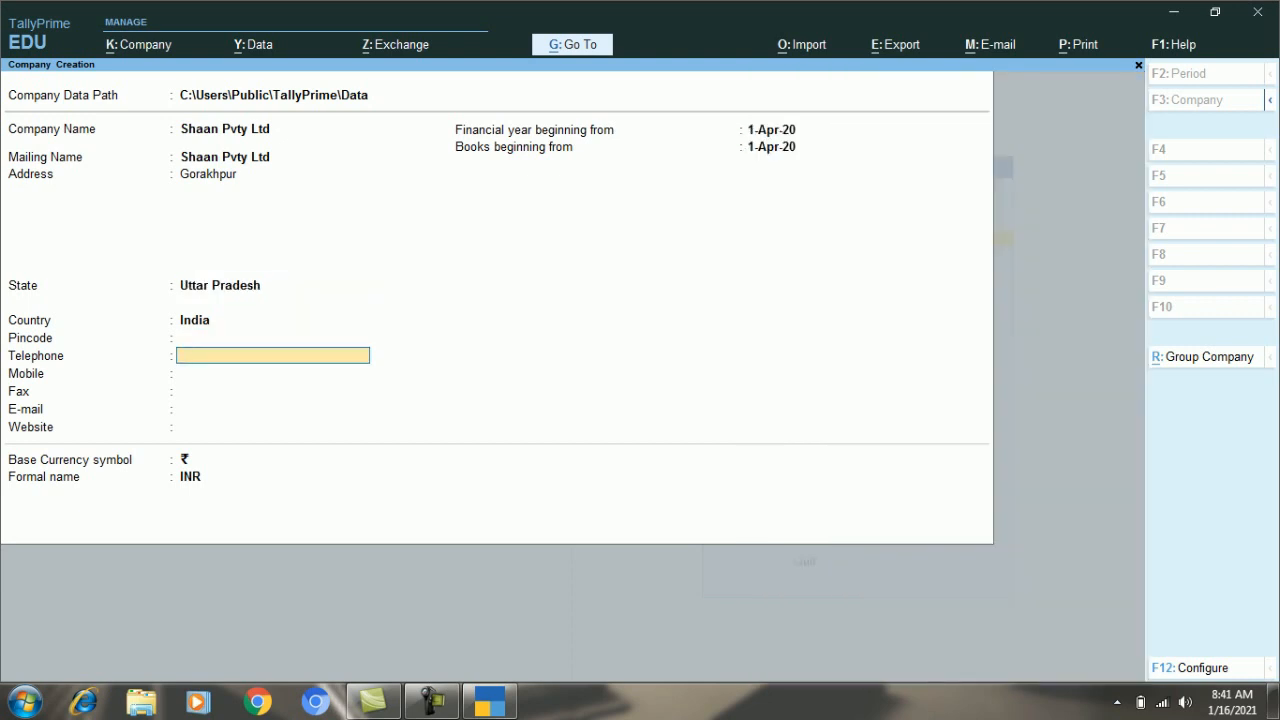
Step: Save the new company with its contact details left blank and accept the default company features
key(Return)
key(Return)
key(Return)
key(Return)
key(Return)
key(Return)
key(Return)
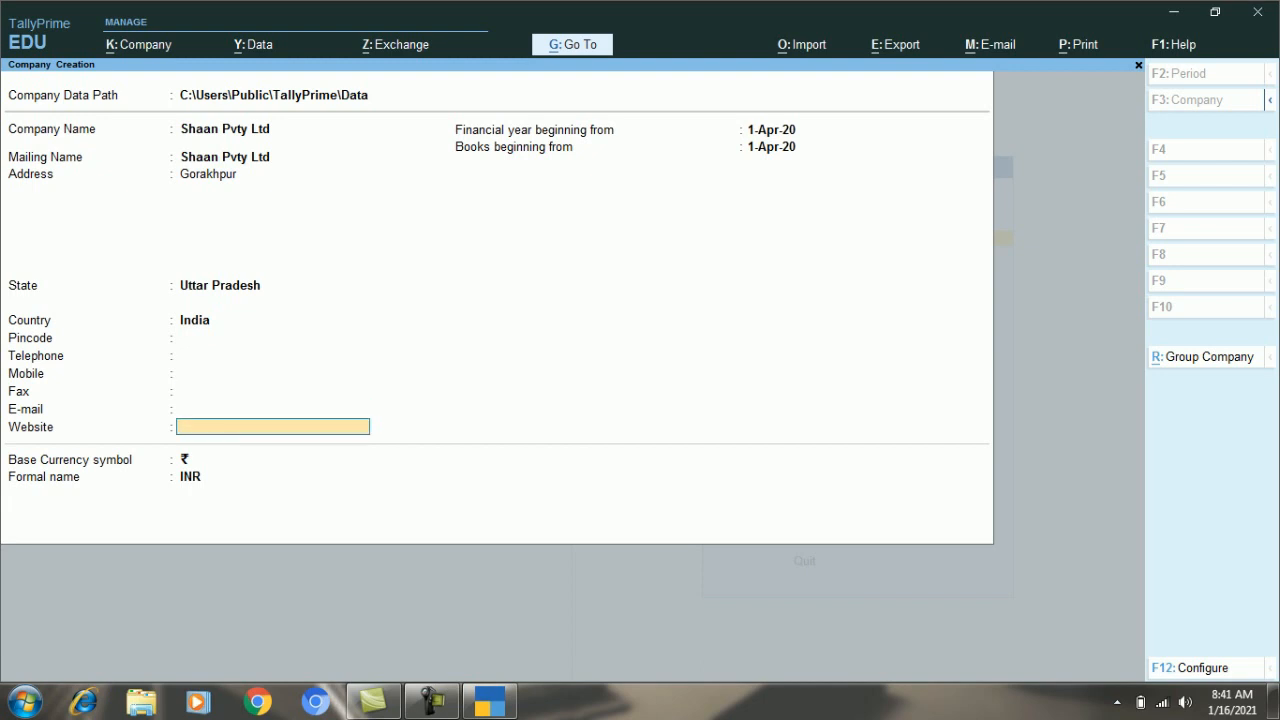
key(Return)
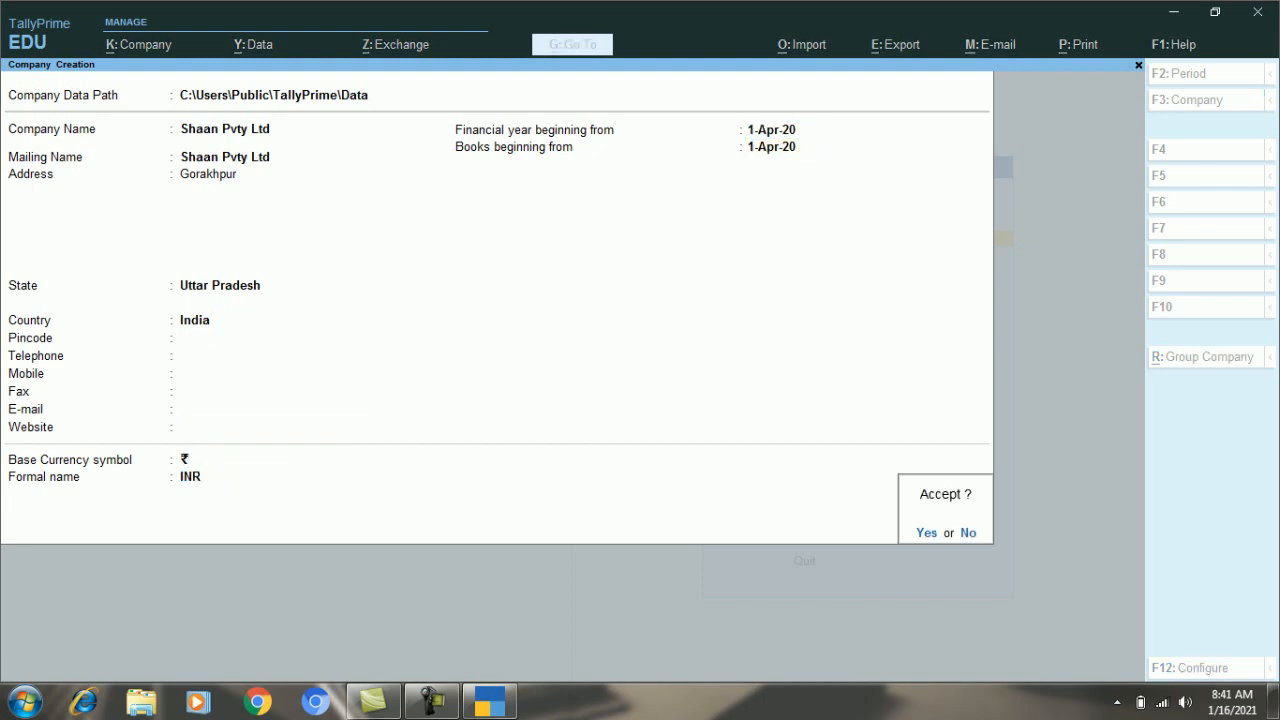
key(Return)
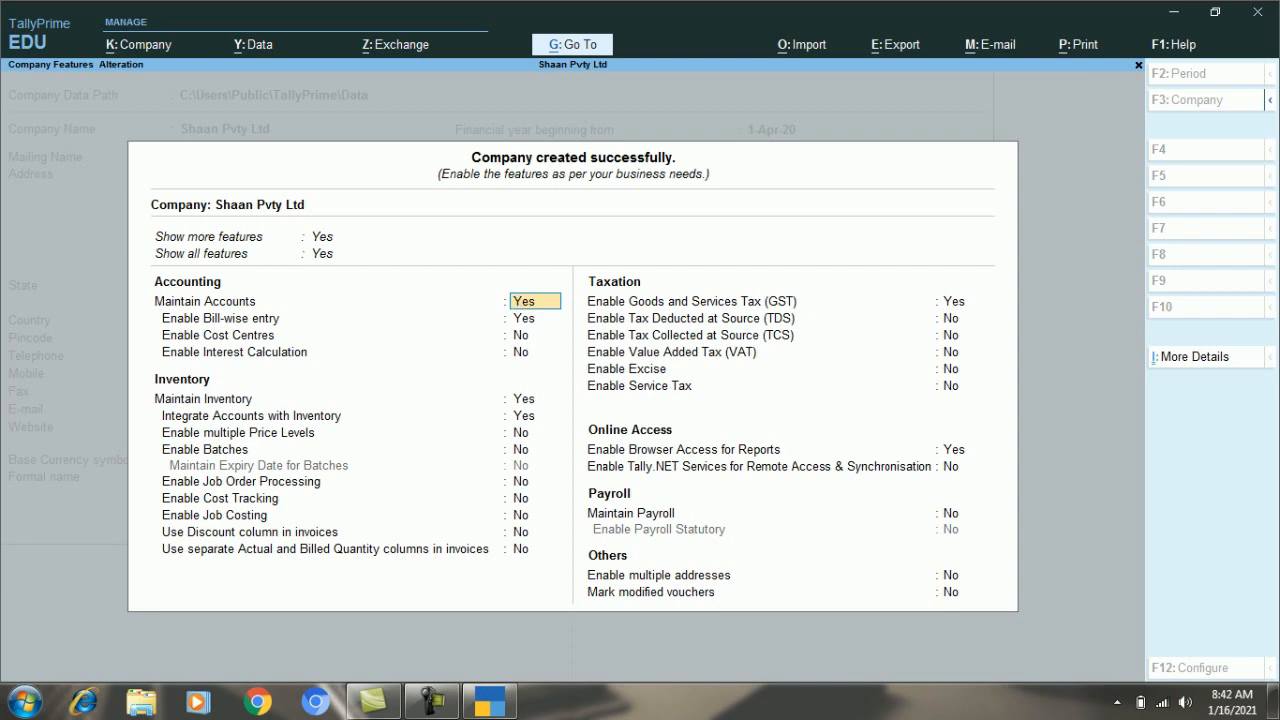
key(ctrl)
key(ctrl+a)
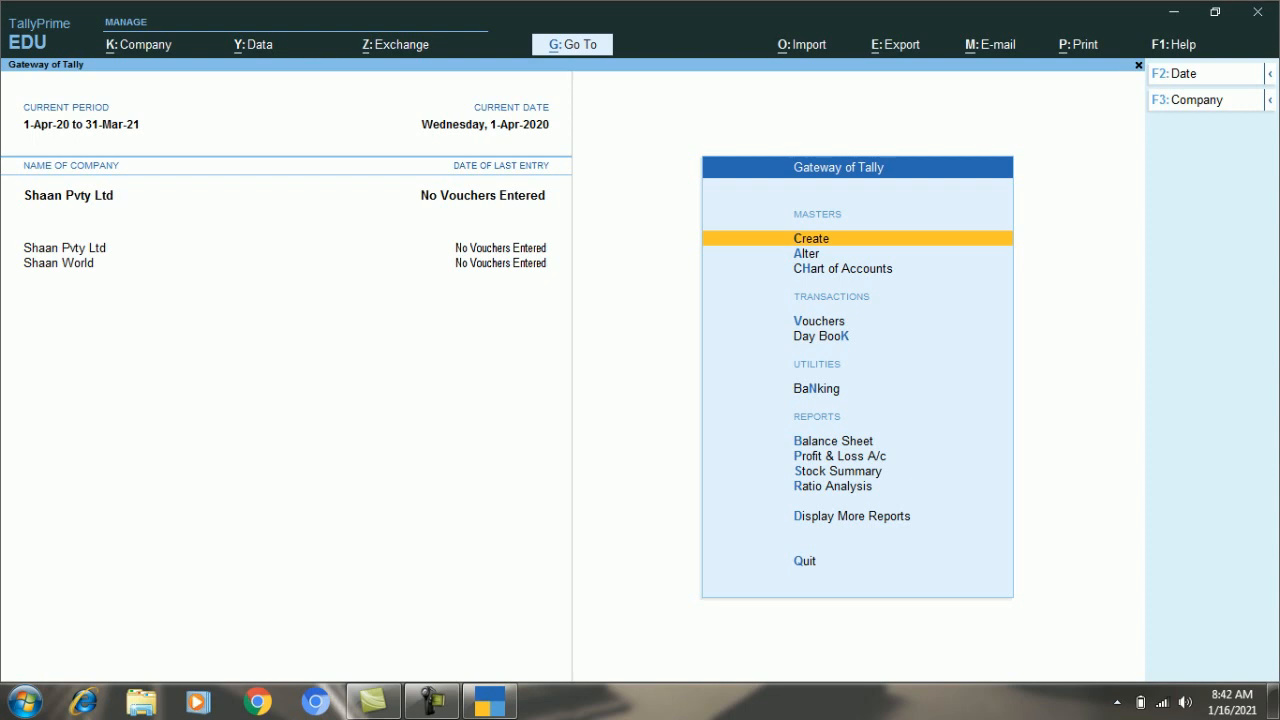
Step: Shut the company Shaan Pvty Ltd and choose Shaan World as the current company
key(alt+F3)
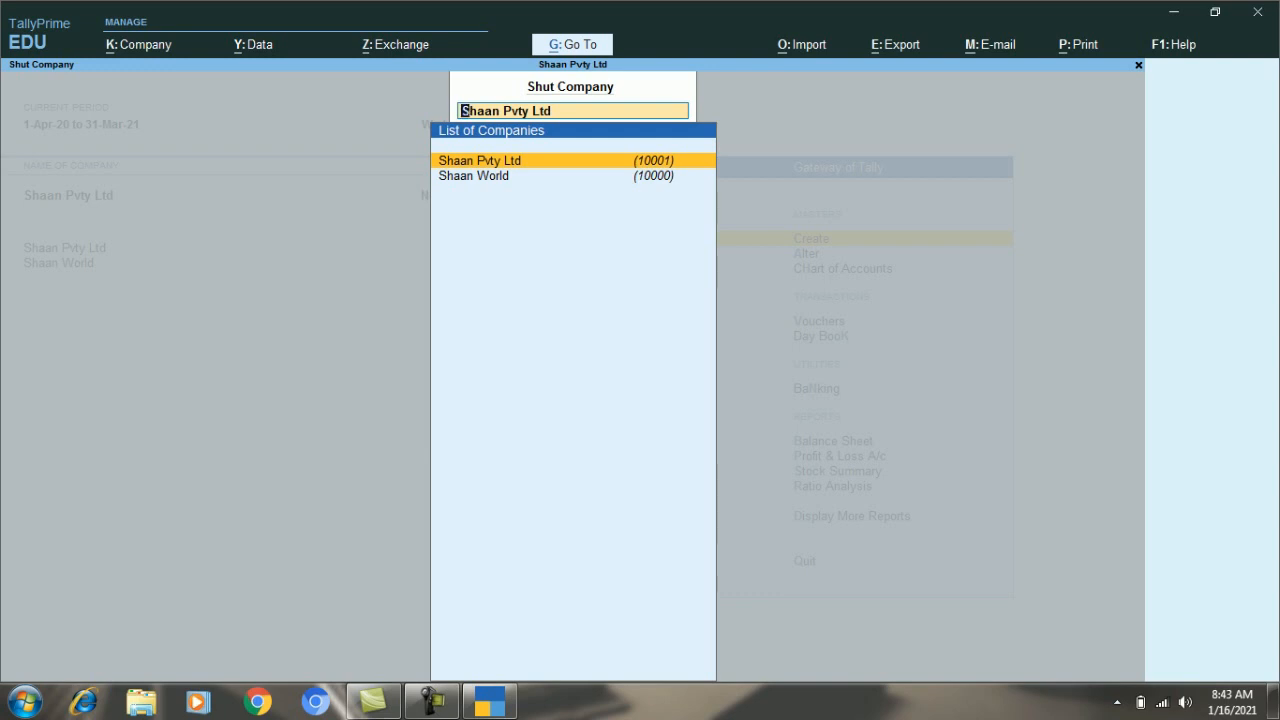
key(Return)
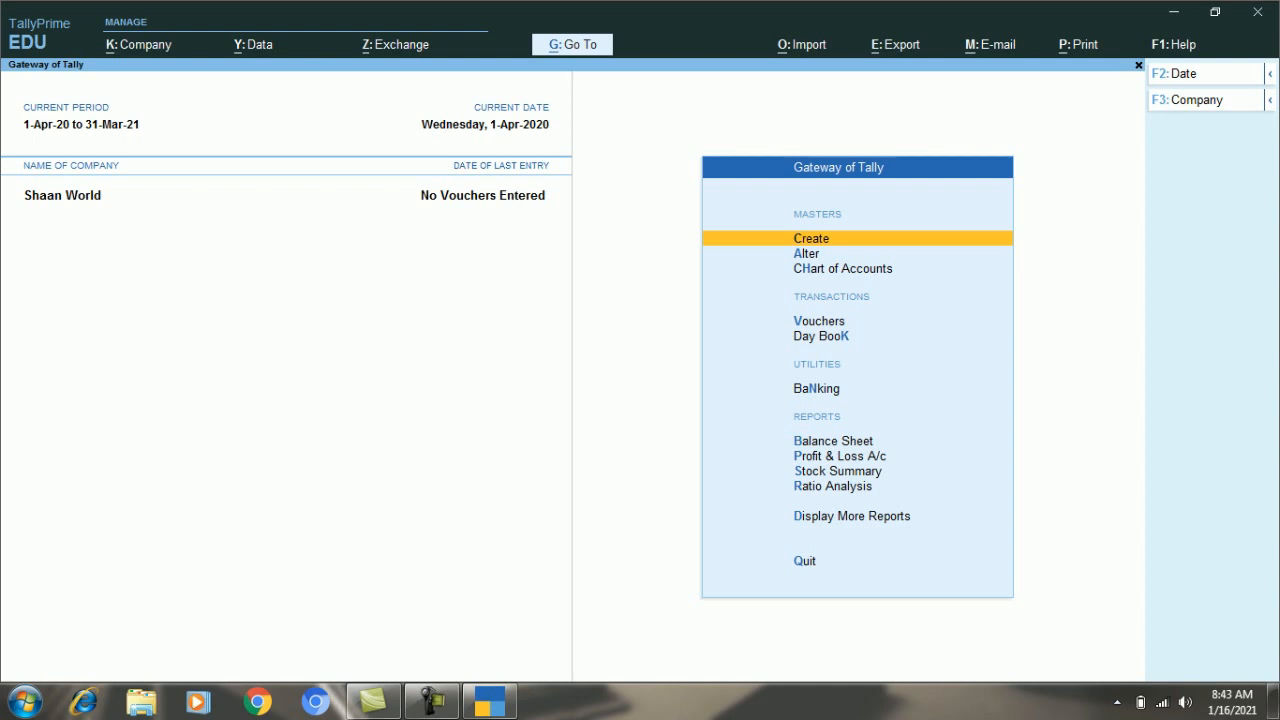
key(F3)
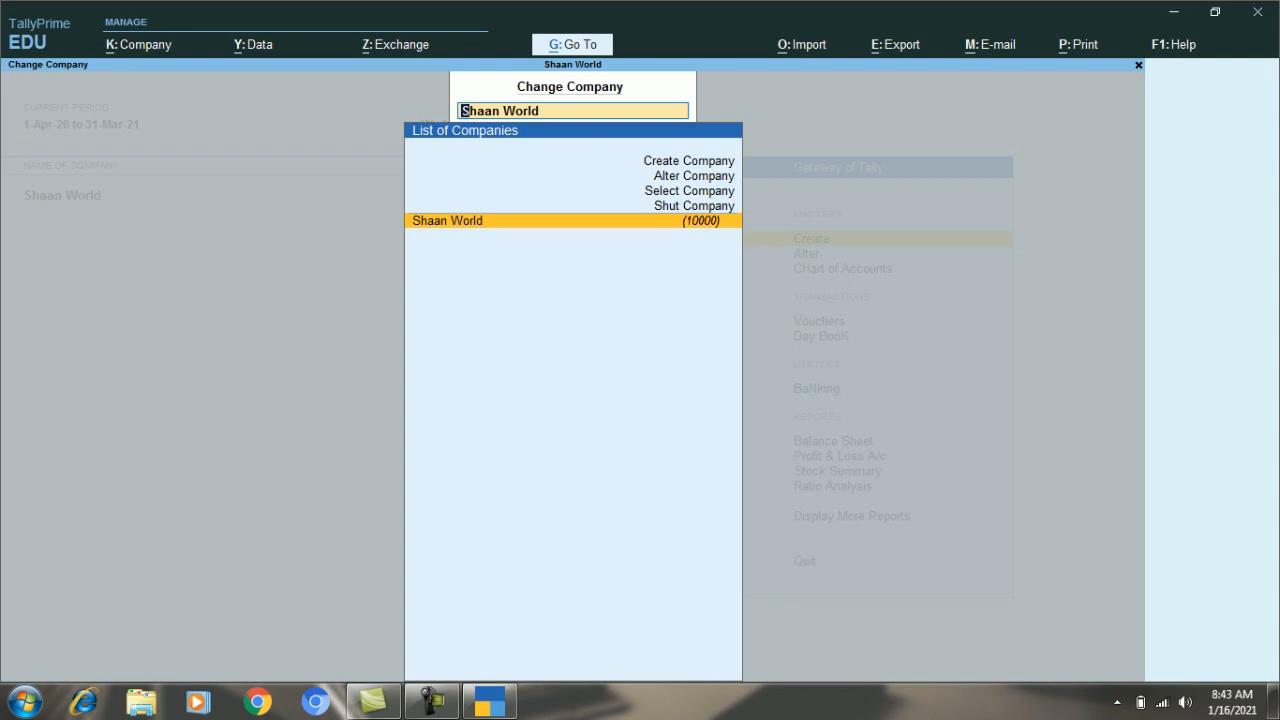
key(Return)
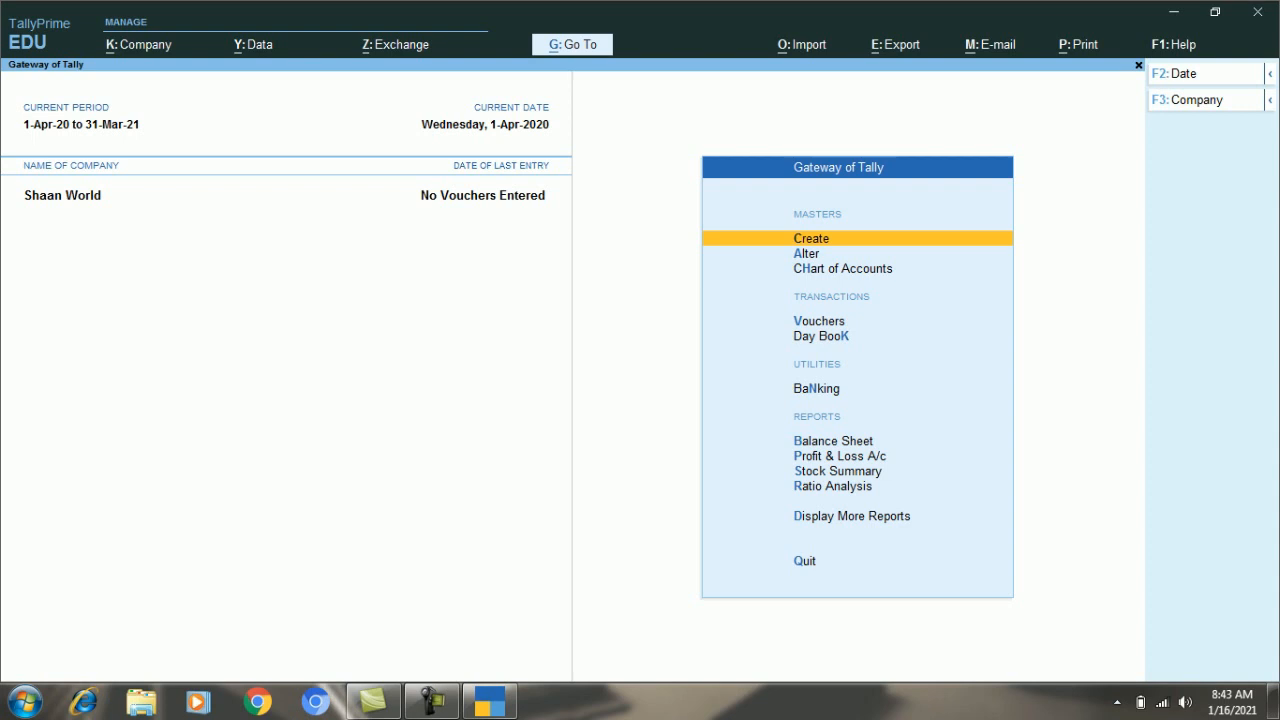
Step: Use Select Company to load Shaan World from the TallyPrime data folder
mouse_move(1270, 100)
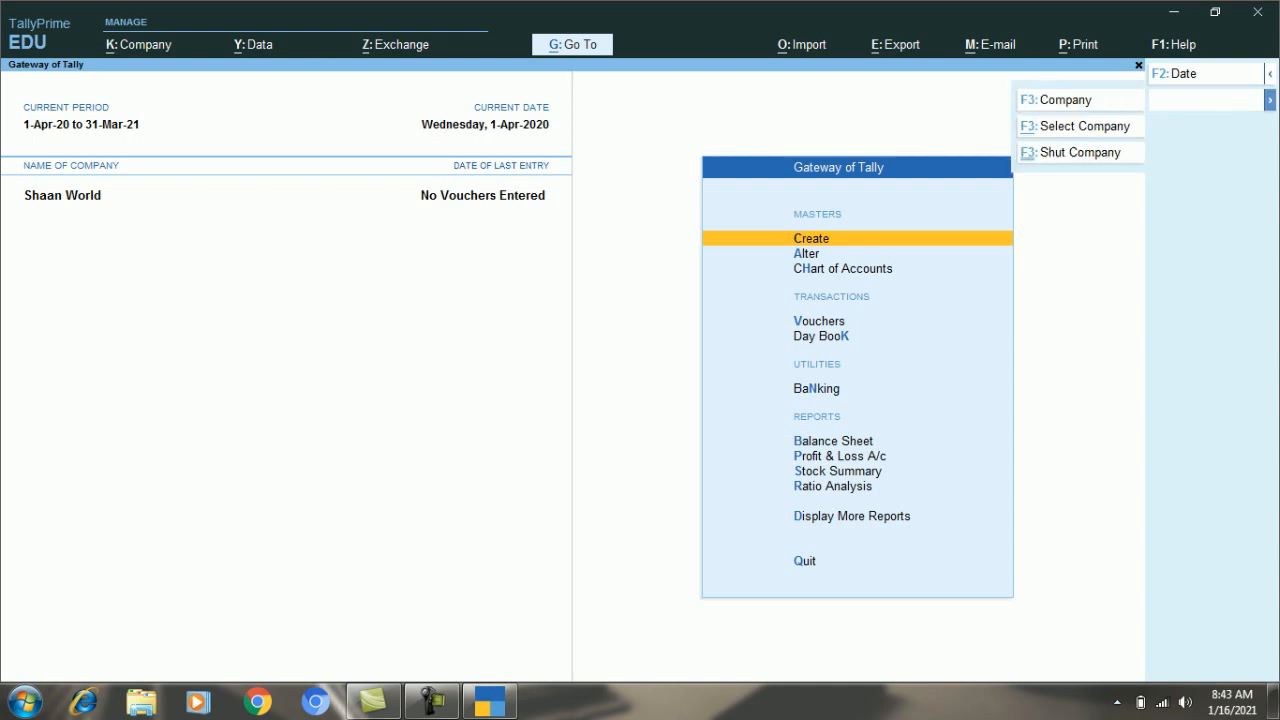
key(ctrl+F3)
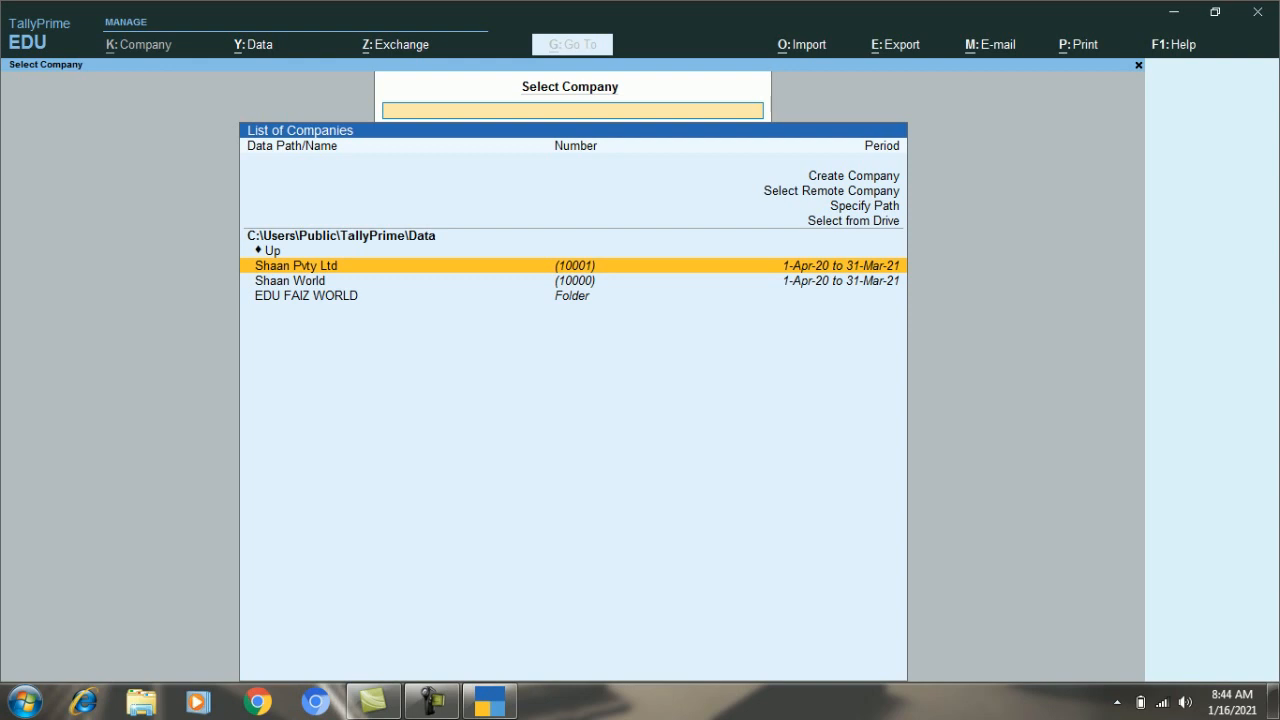
key(Down)
key(Up)
key(Down)
key(Return)
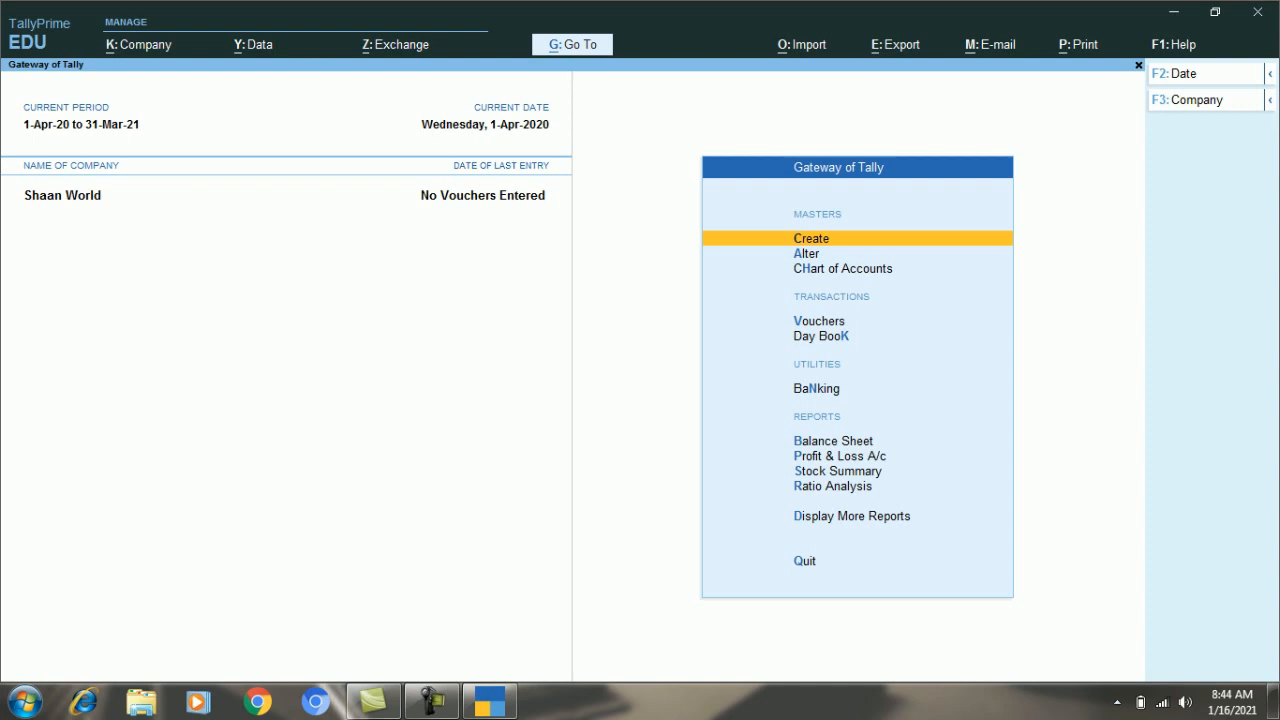
click(431, 702)
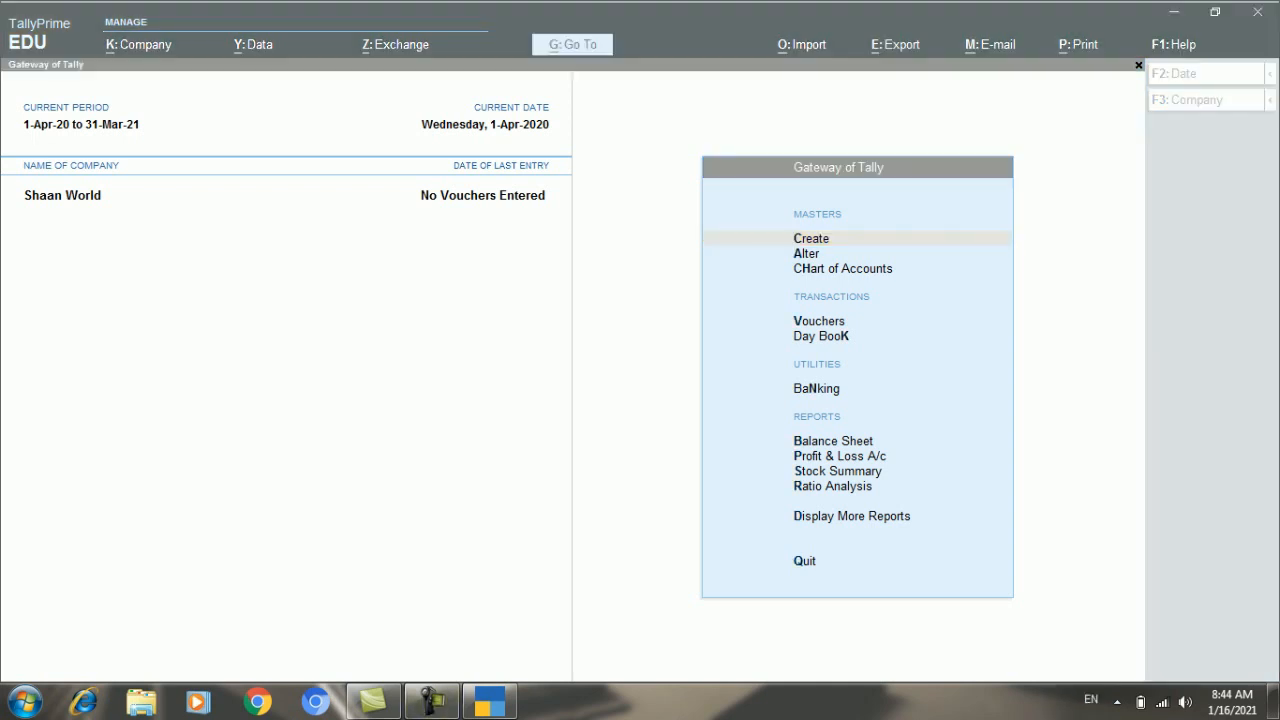
click(431, 702)
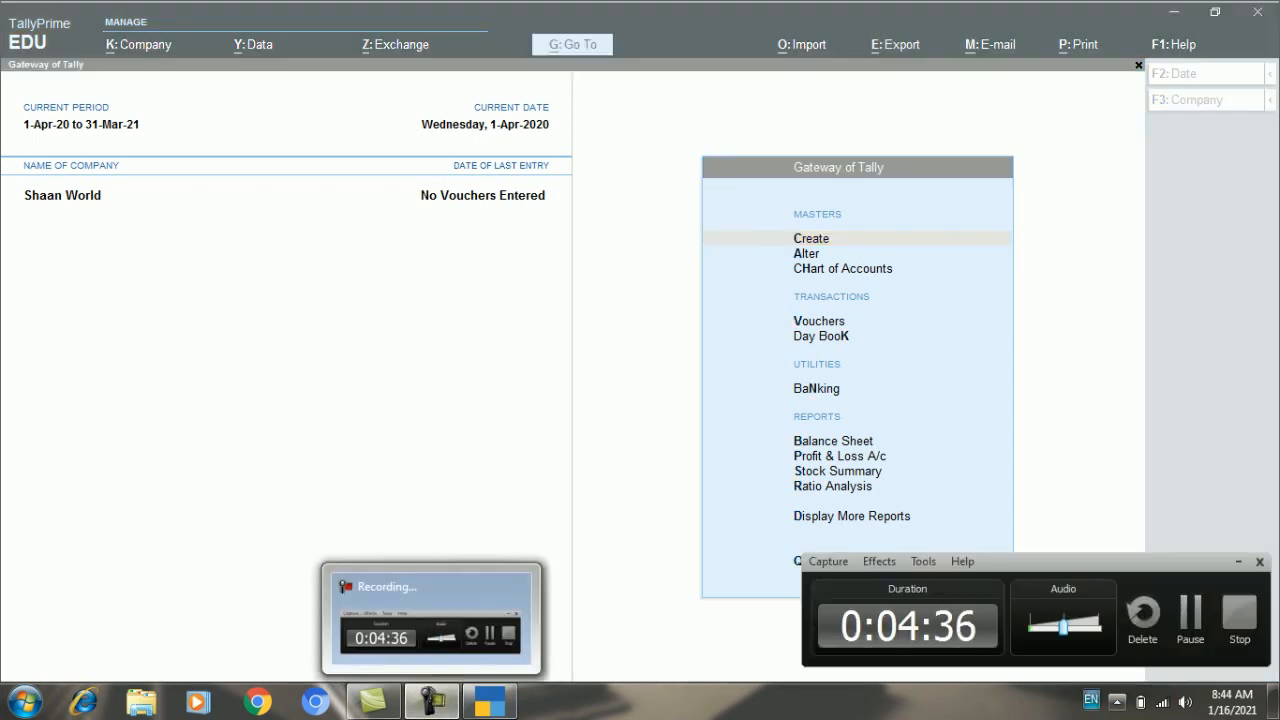
click(1190, 614)
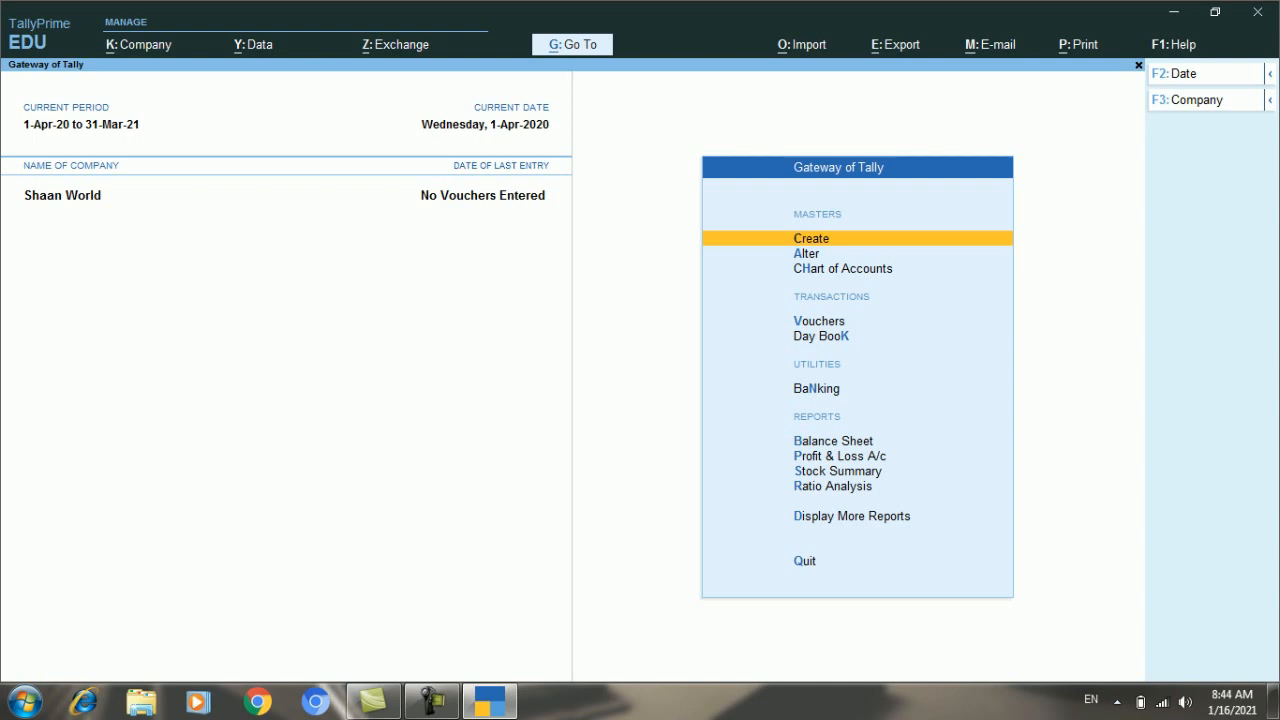
Step: Open the details of the company Shaan World for alteration
key(F3)
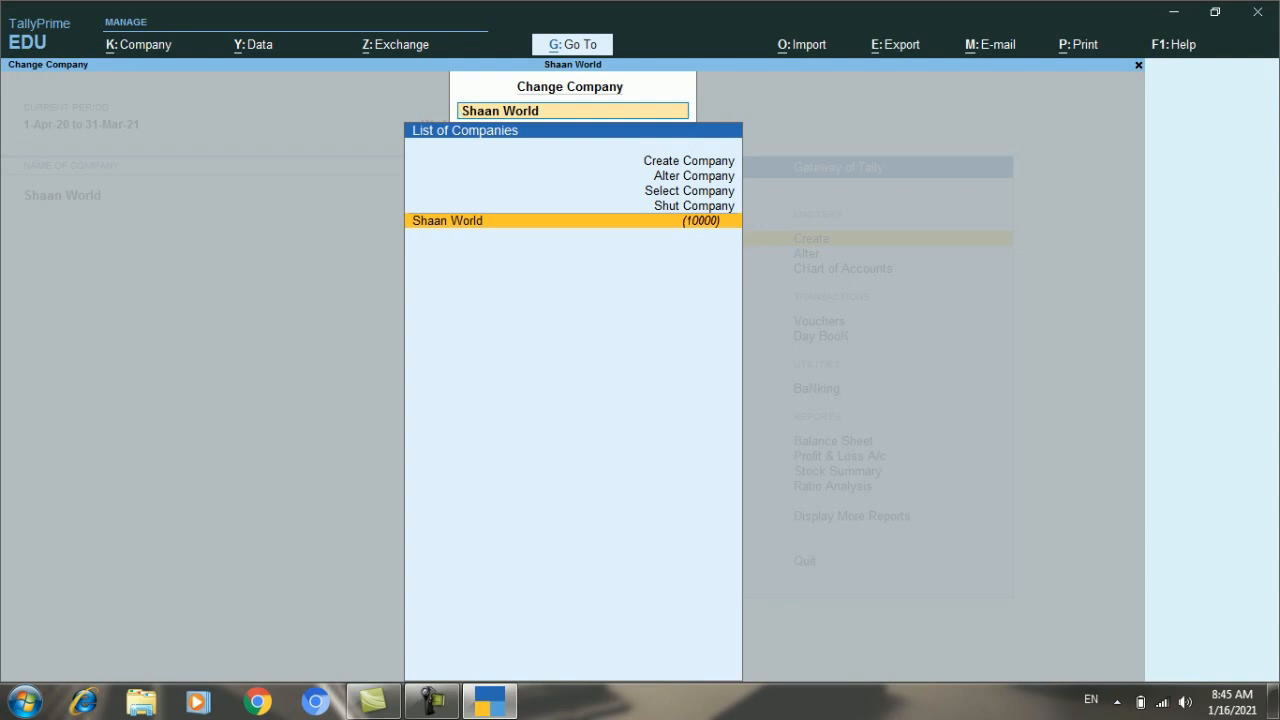
key(Up)
key(Up)
key(Up)
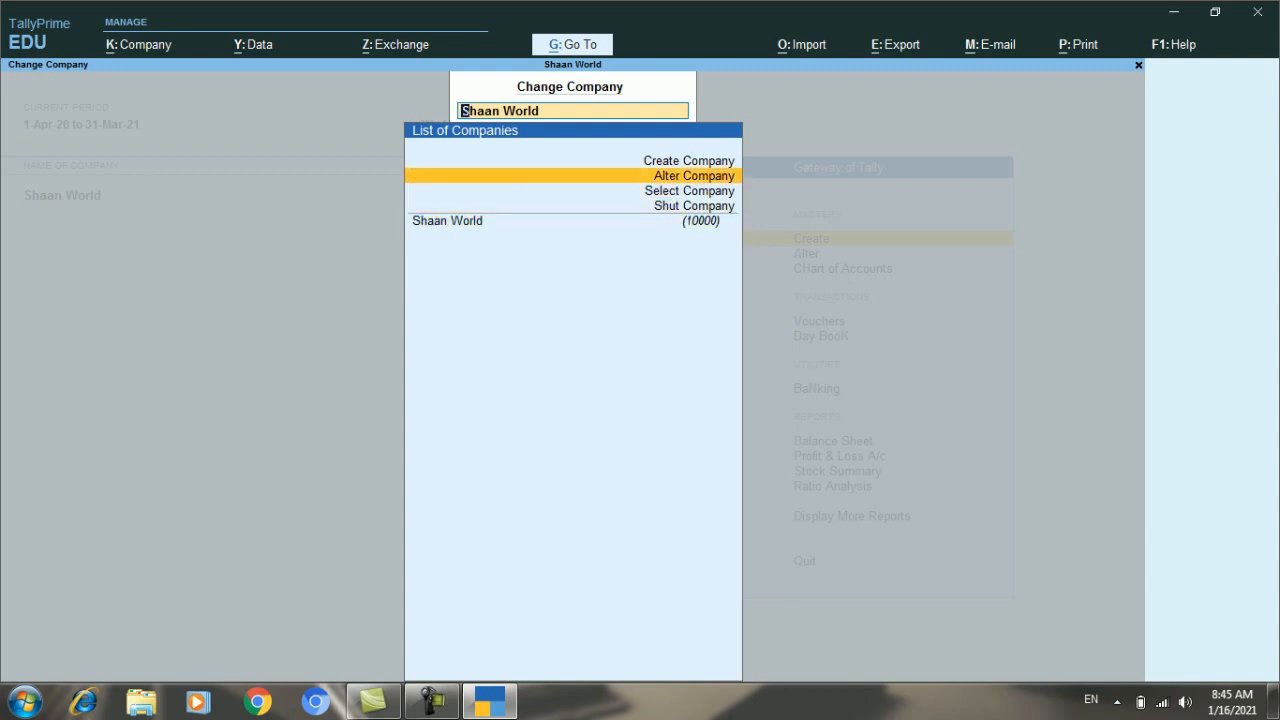
key(Return)
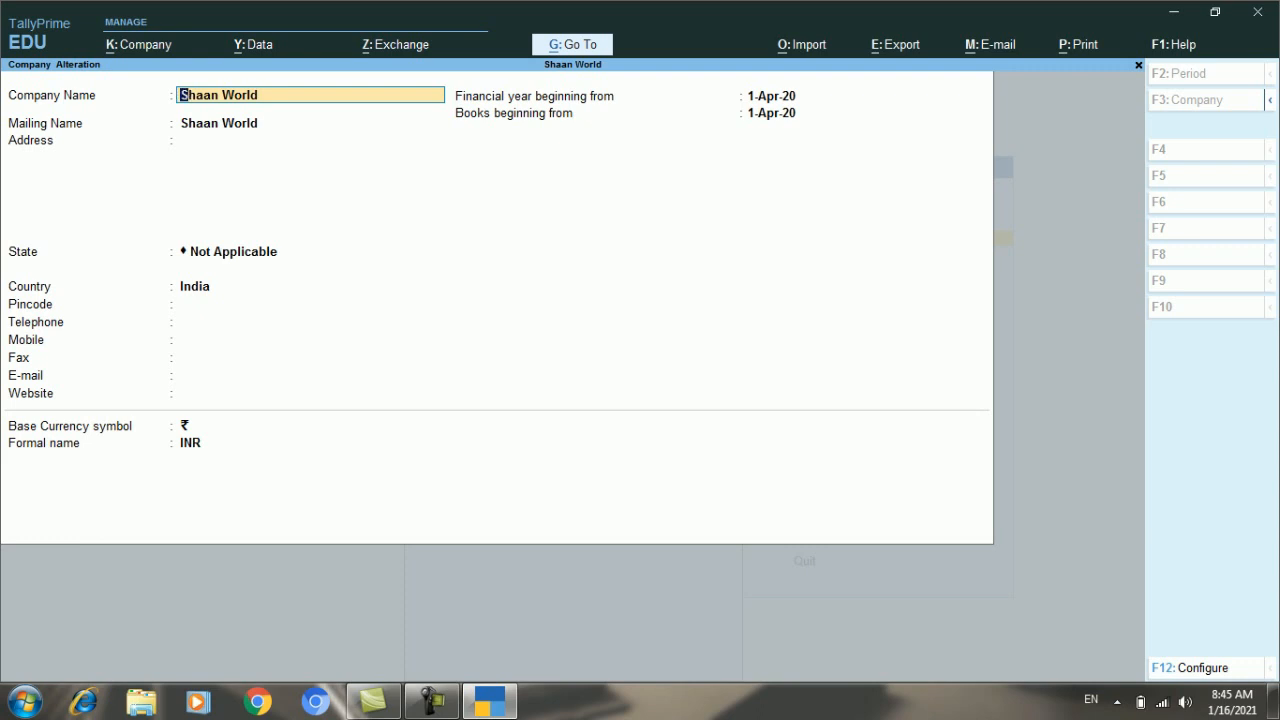
Step: Enter the company's address, keep all other details, save the alteration and return to the Gateway of Tally
key(Return)
key(Return)
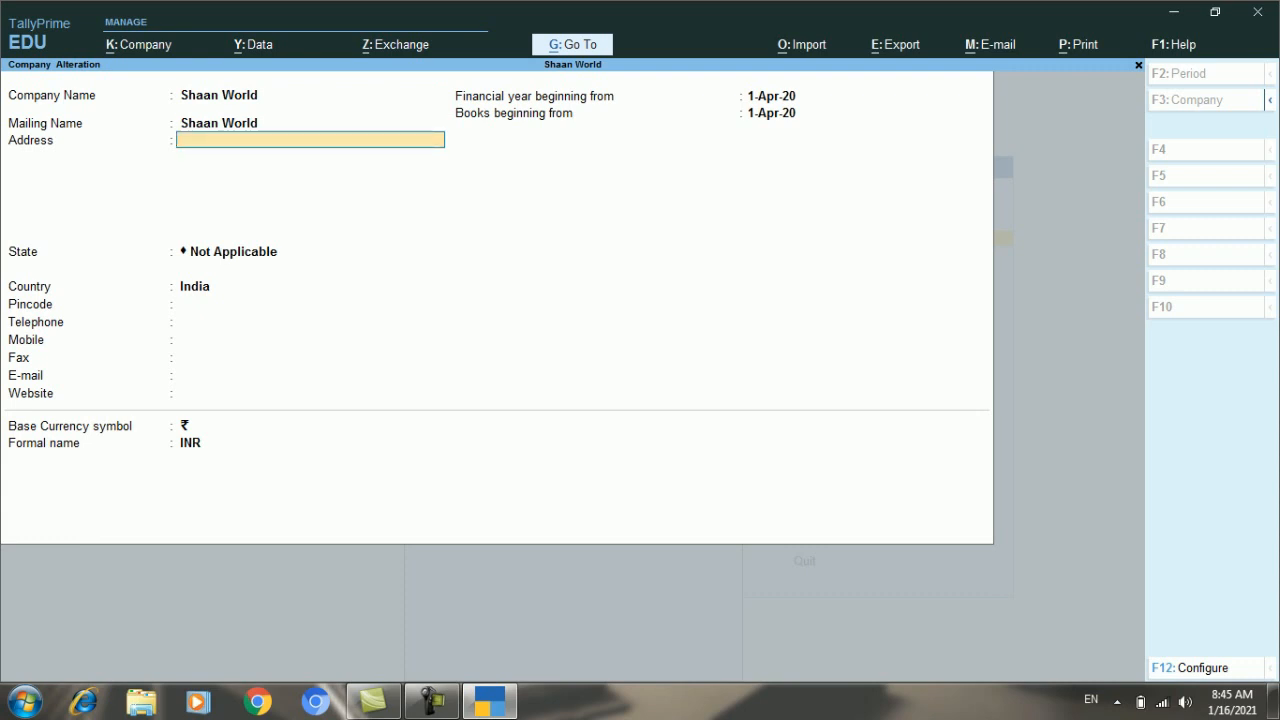
text(Golghar)
key(Return)
key(Return)
key(Return)
key(Return)
key(Return)
key(Return)
key(Return)
key(Return)
key(Return)
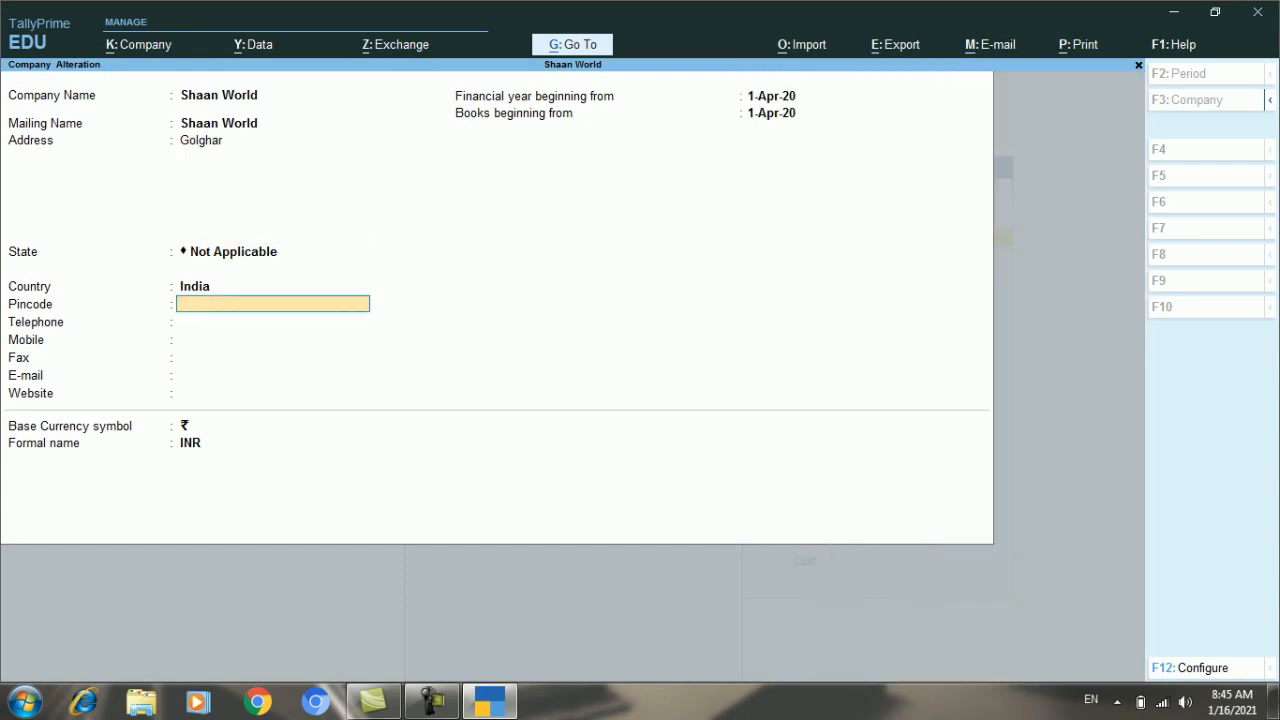
key(Return)
key(Return)
key(Return)
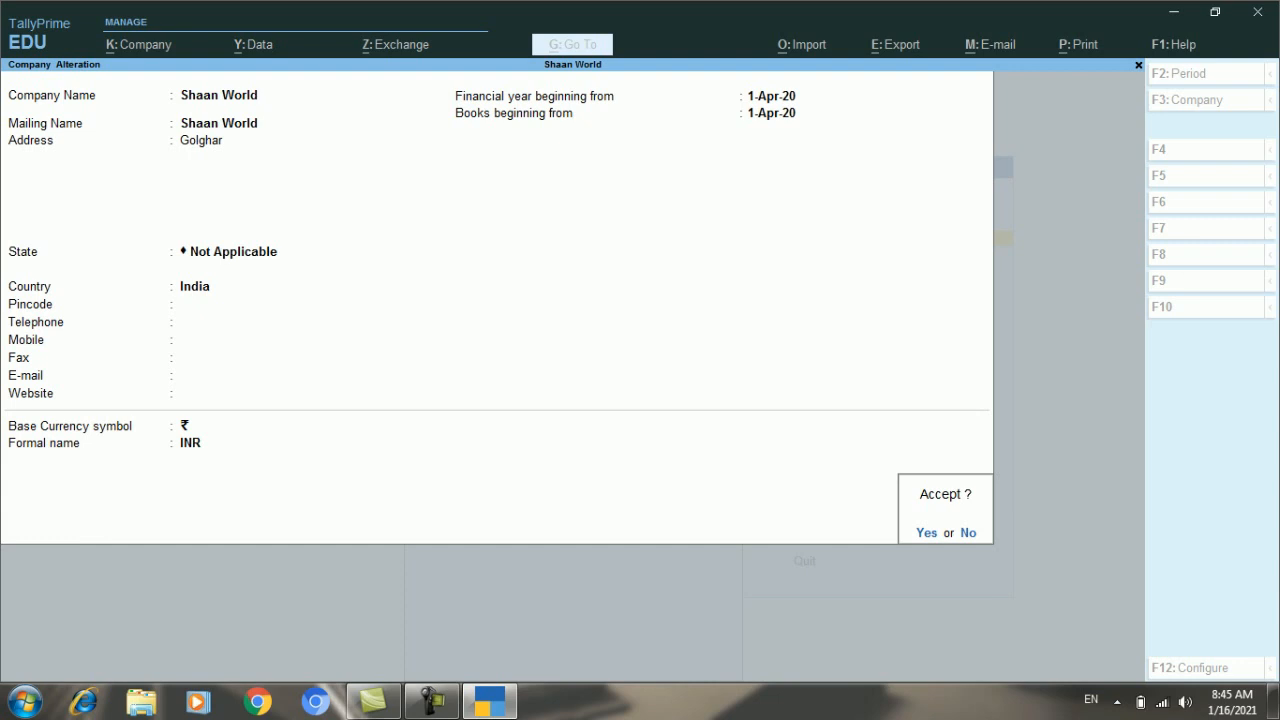
key(Return)
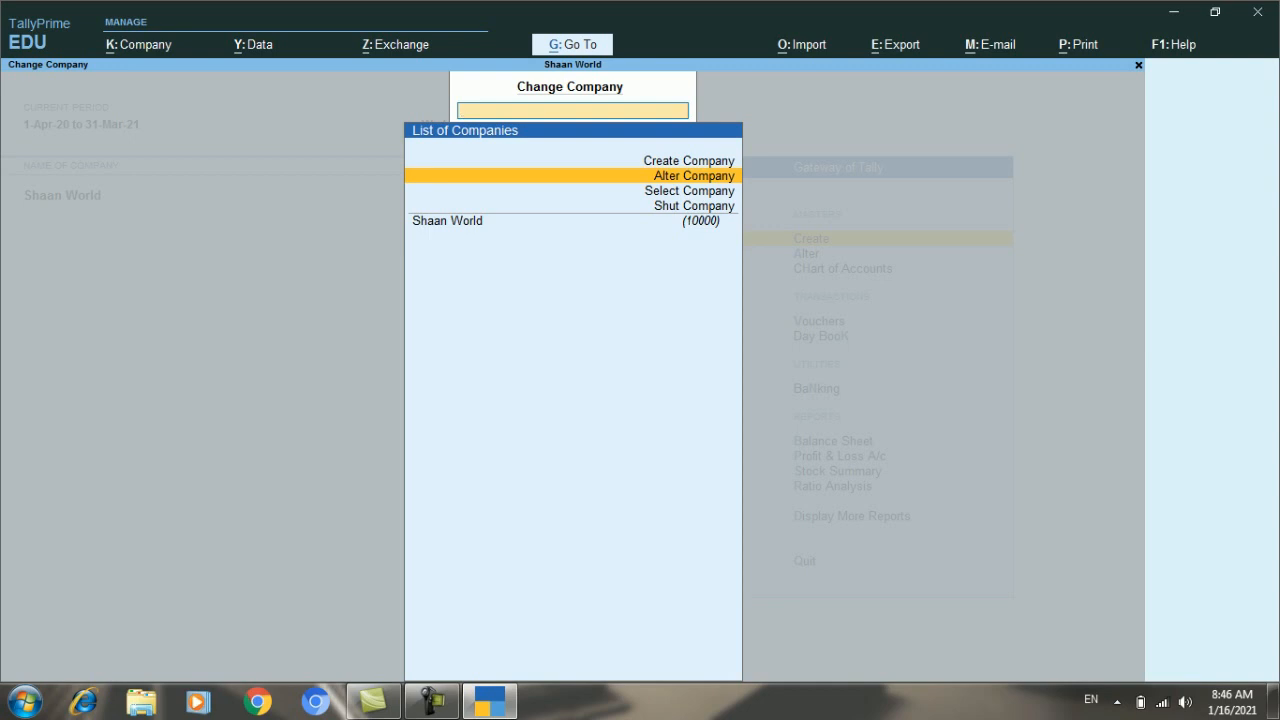
key(Escape)
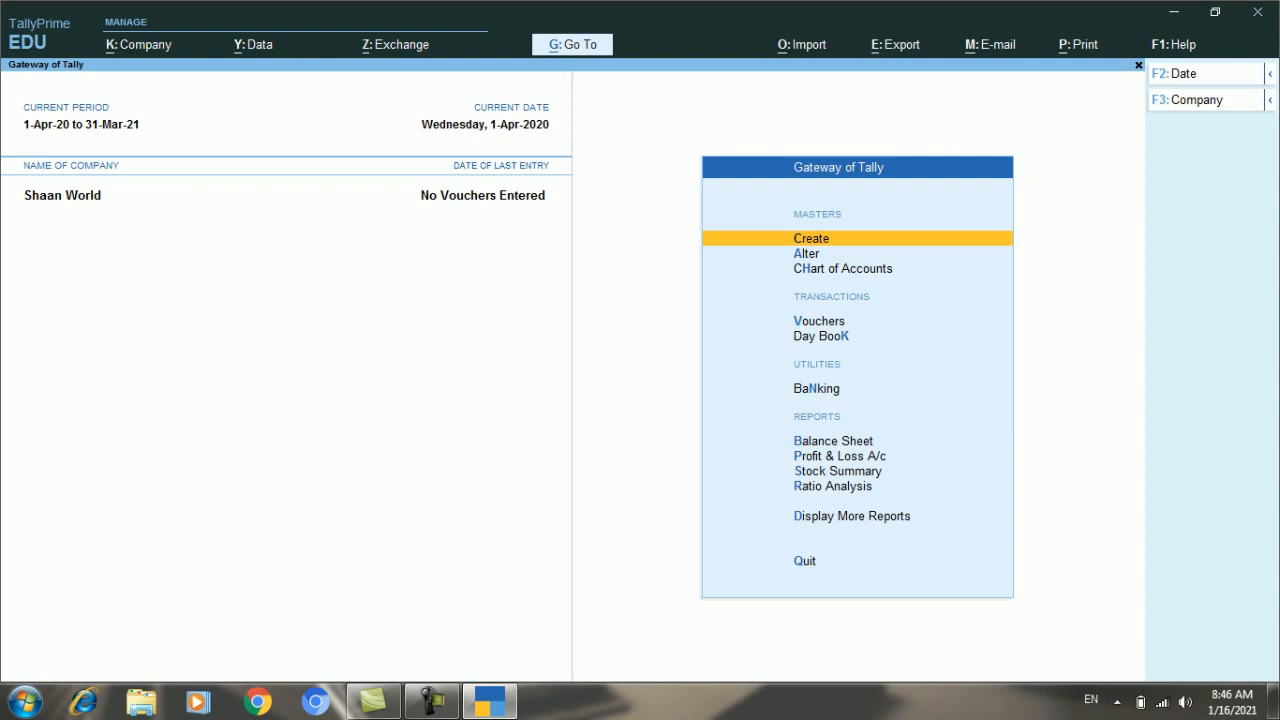
click(432, 702)
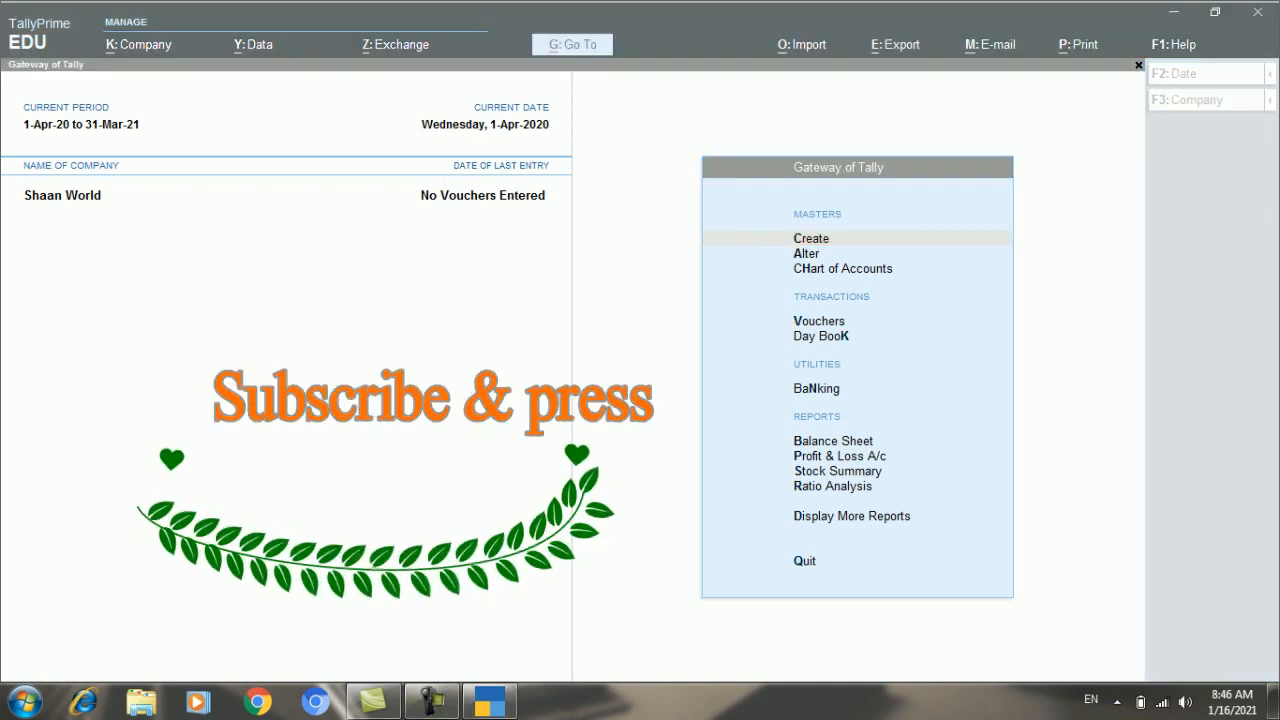
click(432, 702)
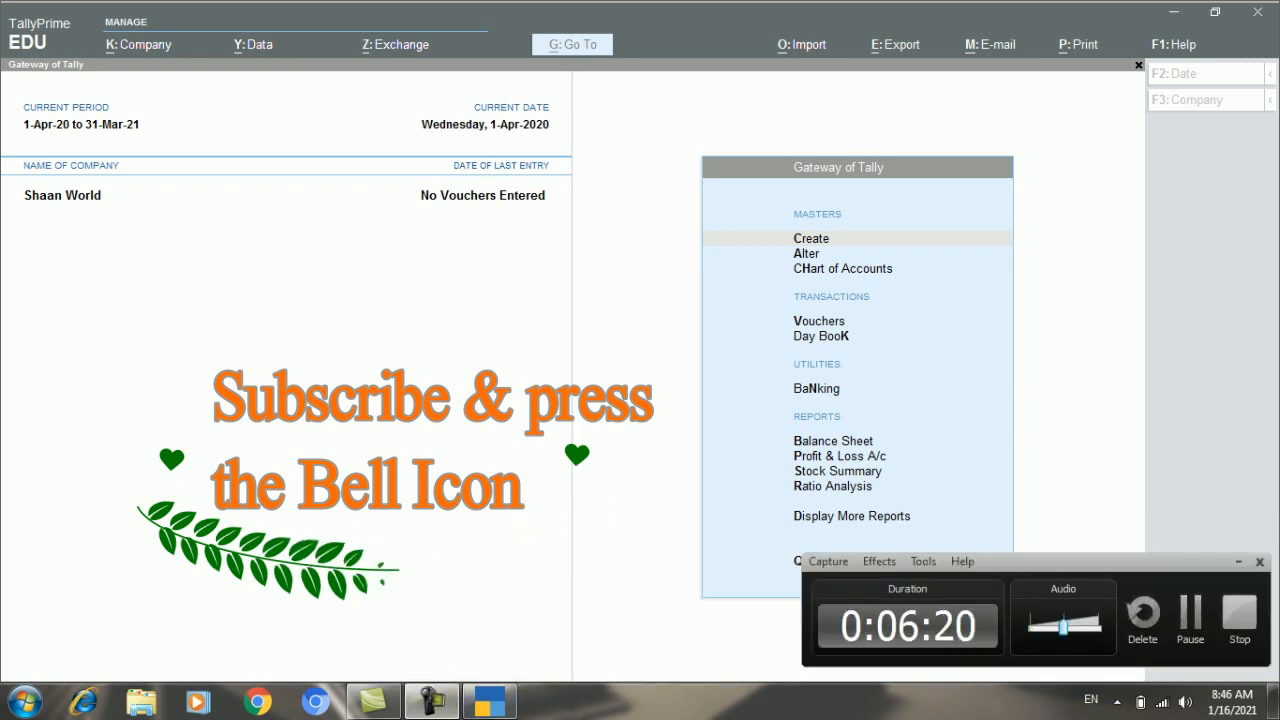